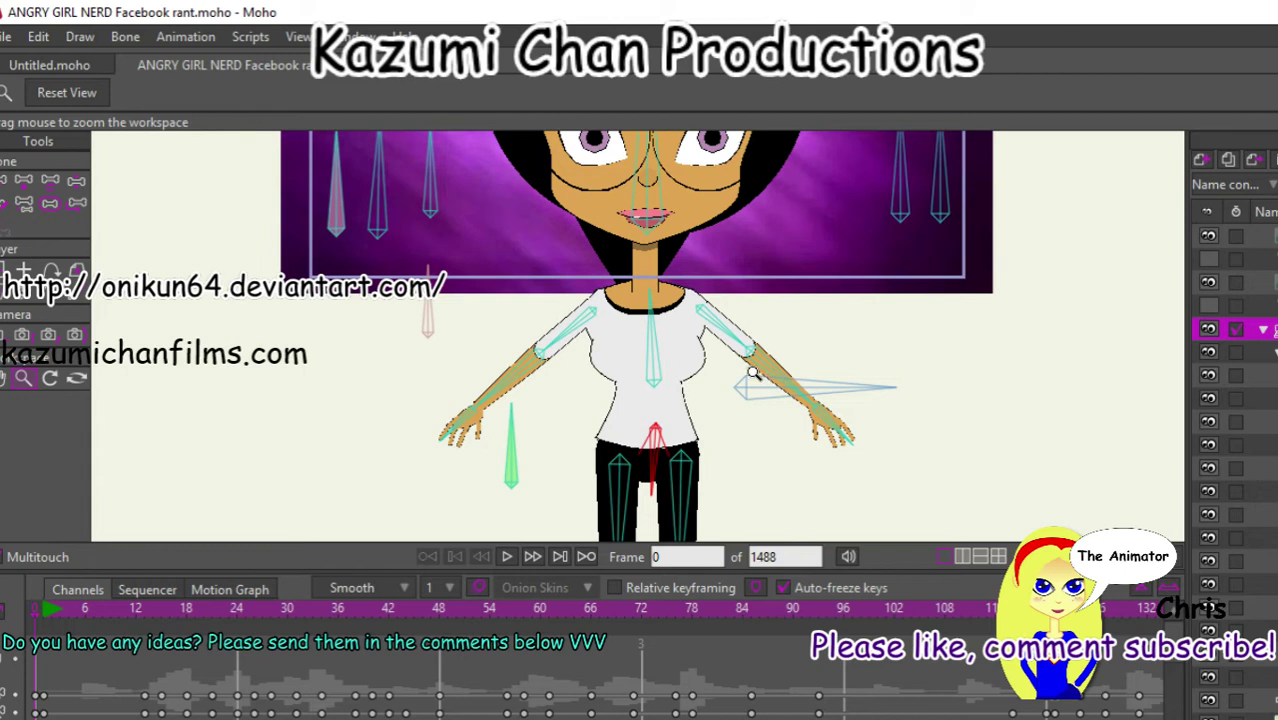
Step: Examine the parent connections between the character's bones and select the horizontal bone beside the arm
click(24, 203)
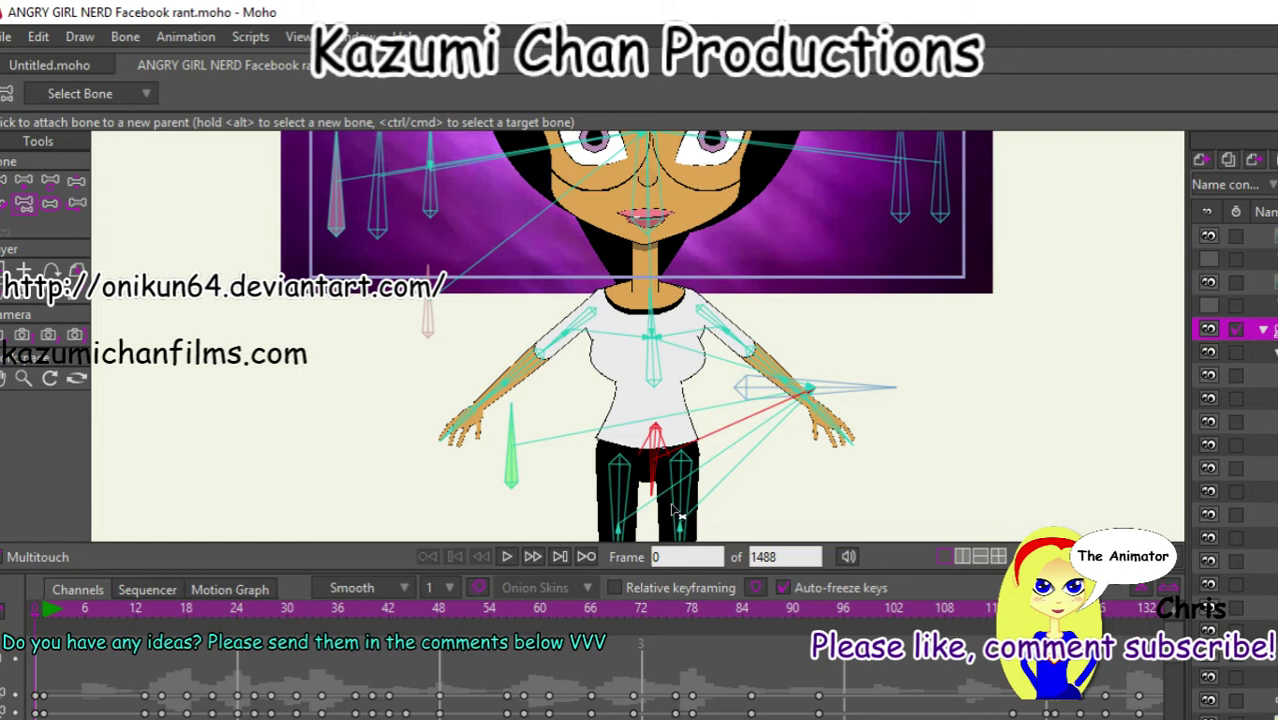
click(24, 180)
click(790, 392)
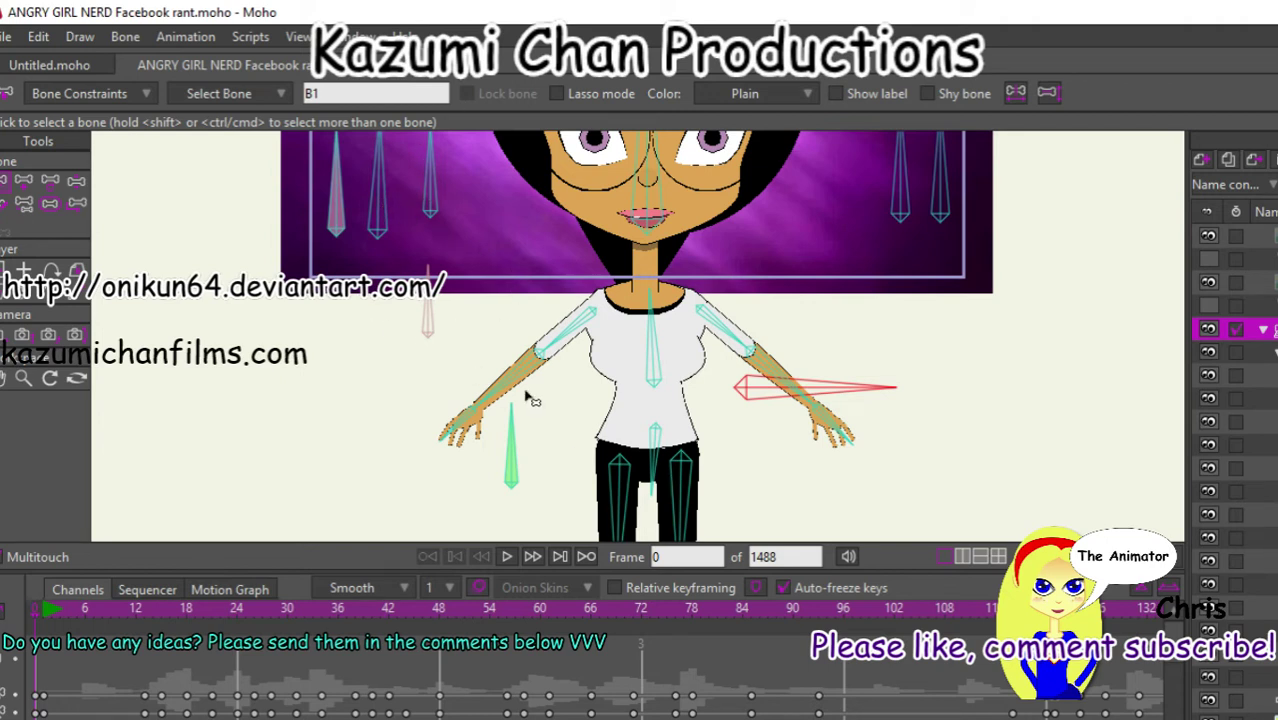
Step: Show the rig's actions, select the Hip bone and open its Hip action
key(ctrl+shift+a)
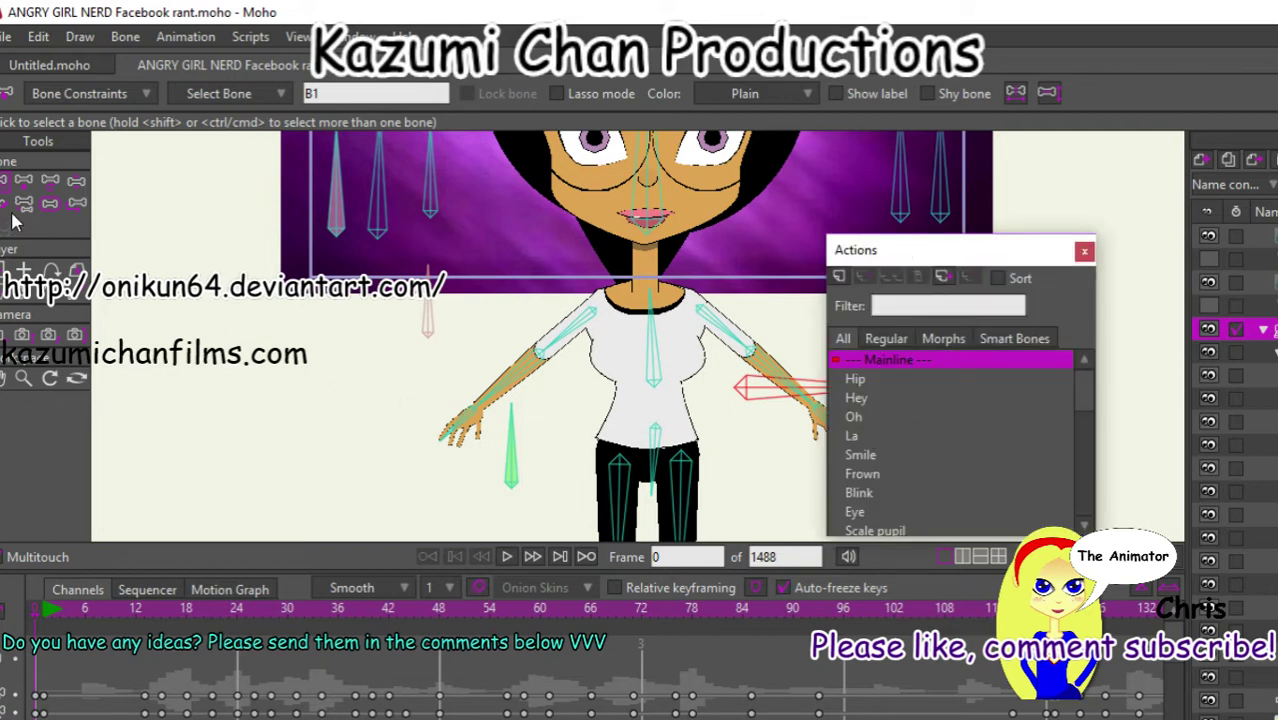
click(652, 468)
text(Hip)
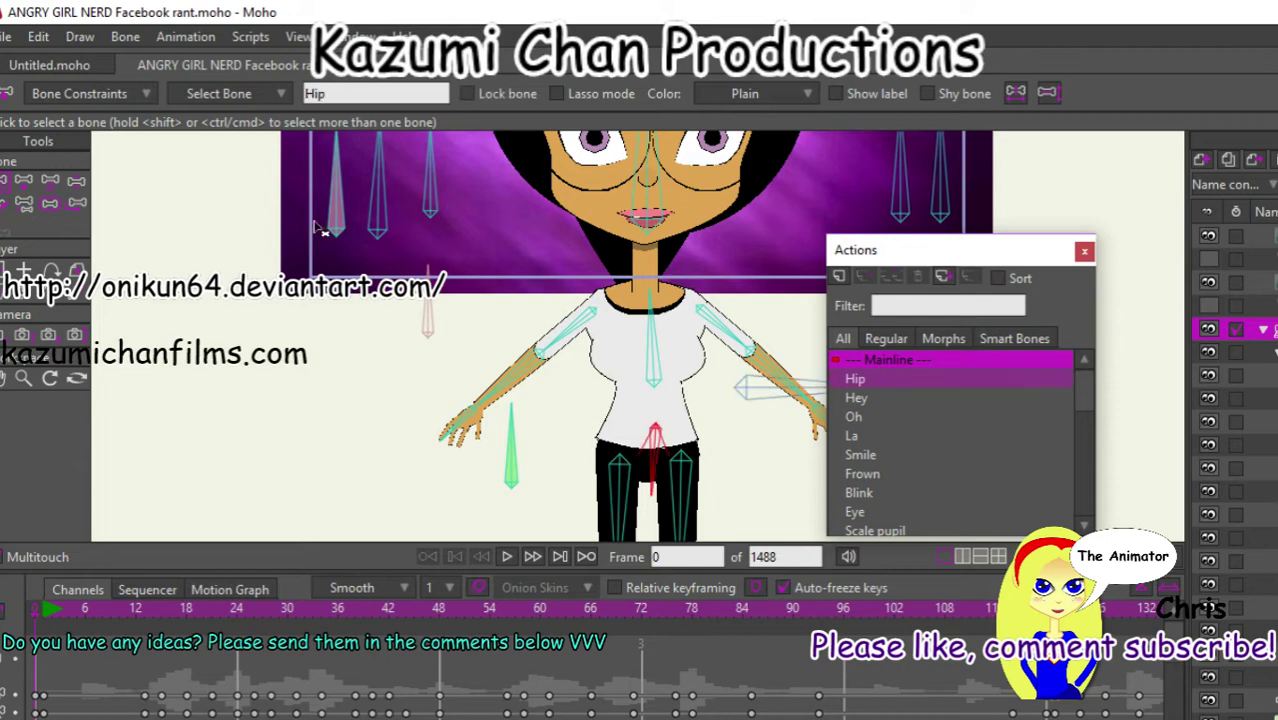
click(856, 384)
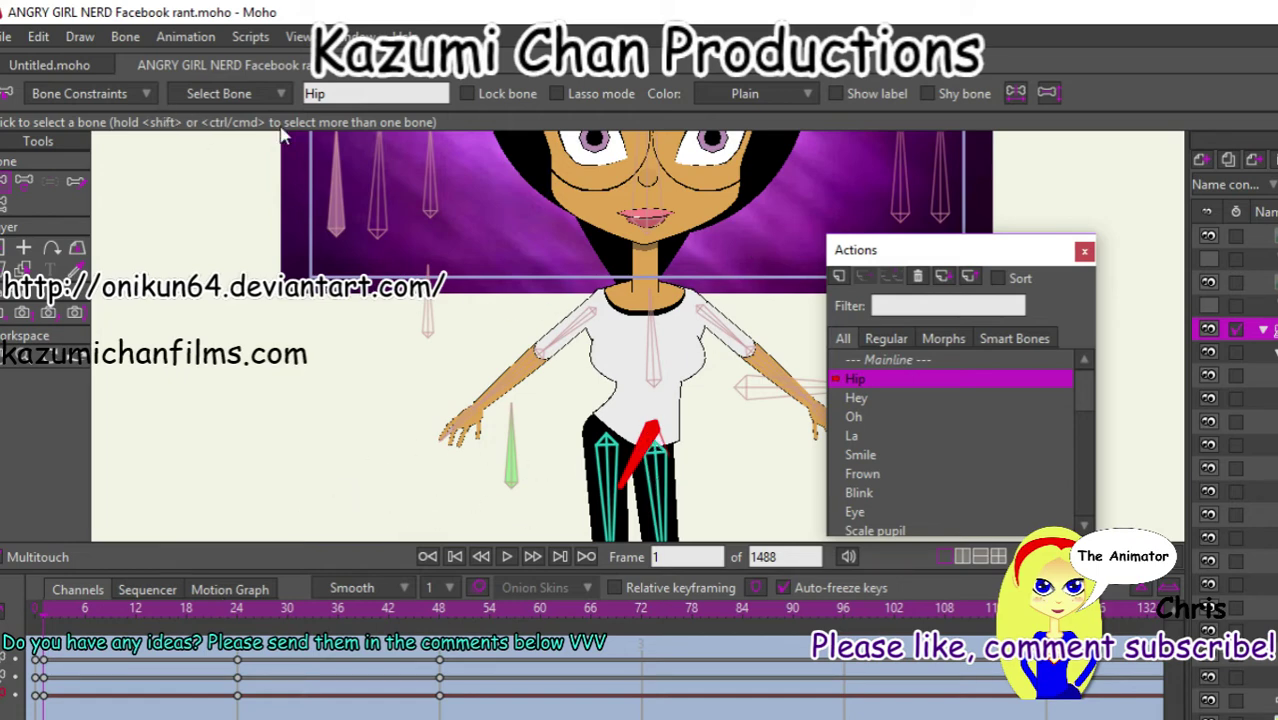
Step: Review the Hip bone's constraints and inspect its pose at frames 24 and 48 of the Hip action
click(130, 92)
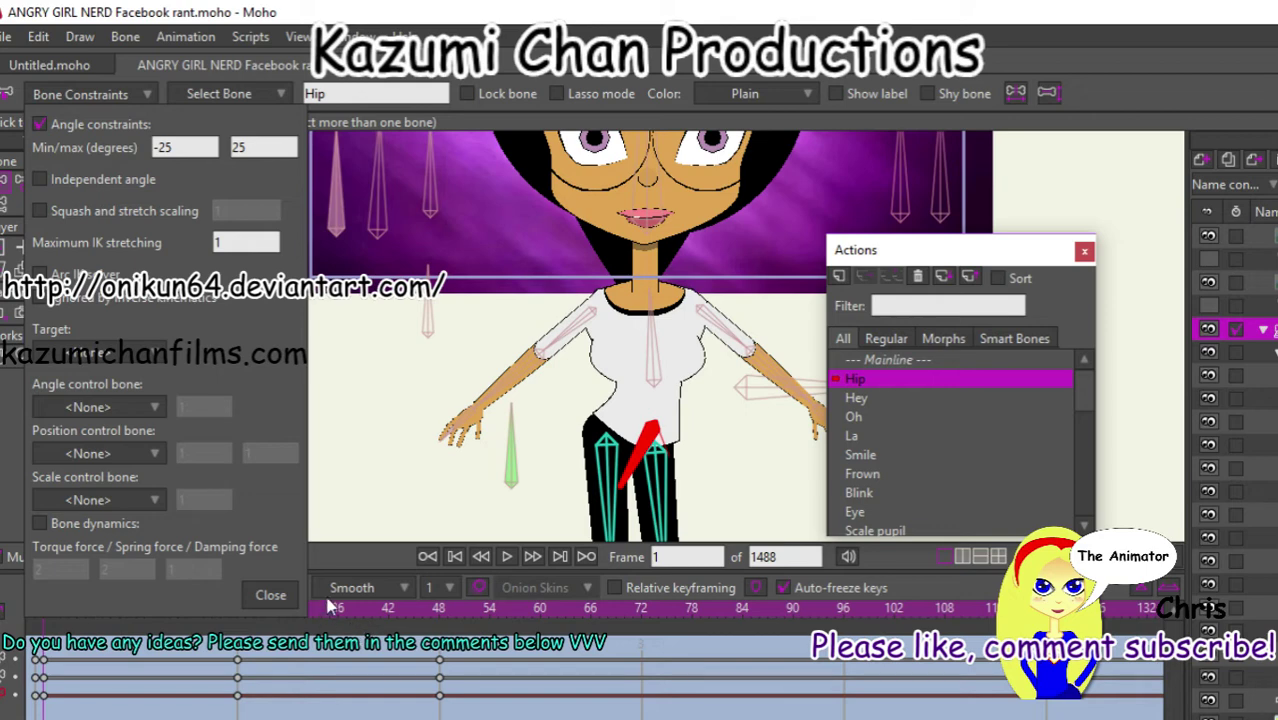
click(270, 595)
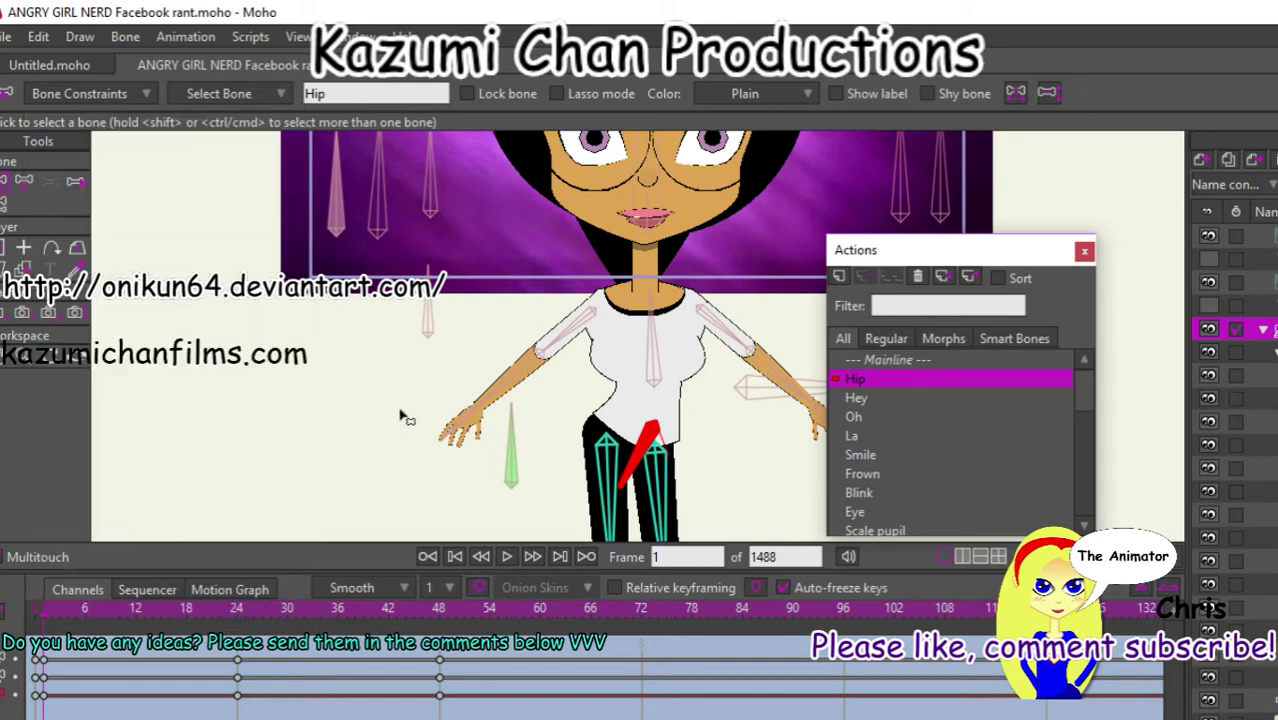
click(237, 612)
drag(240, 620, 236, 632)
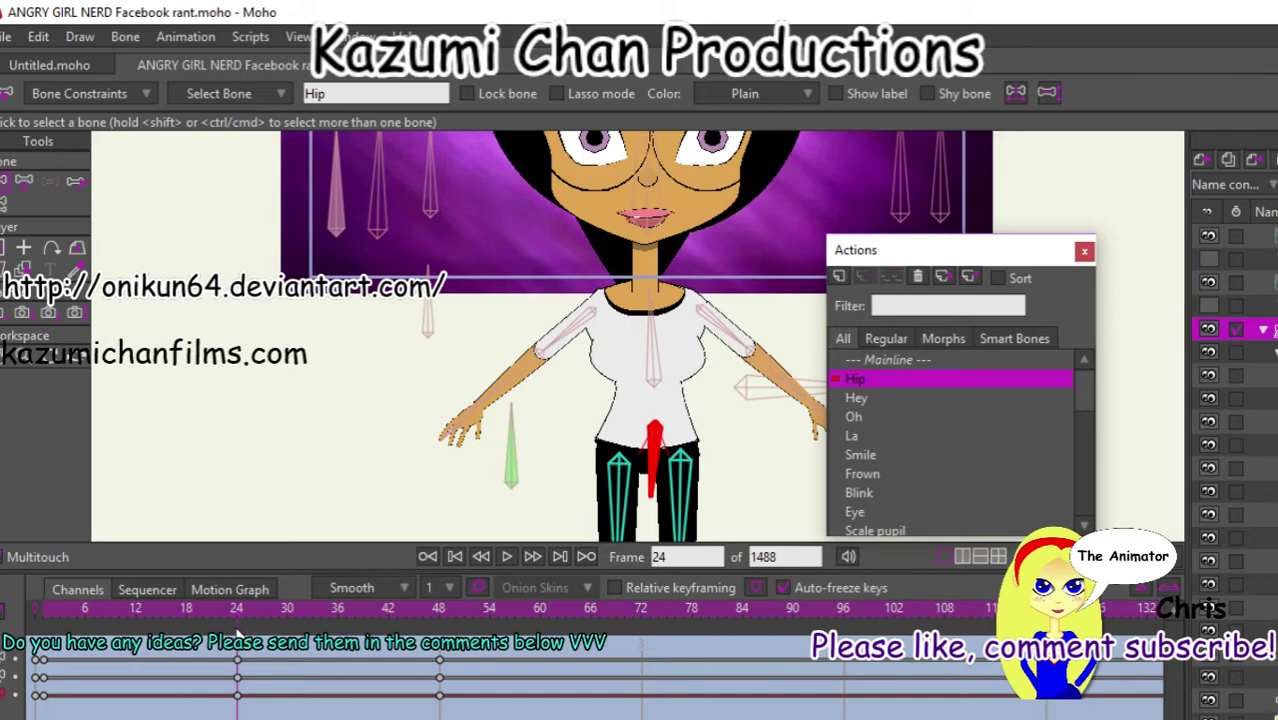
drag(237, 633, 237, 634)
click(444, 607)
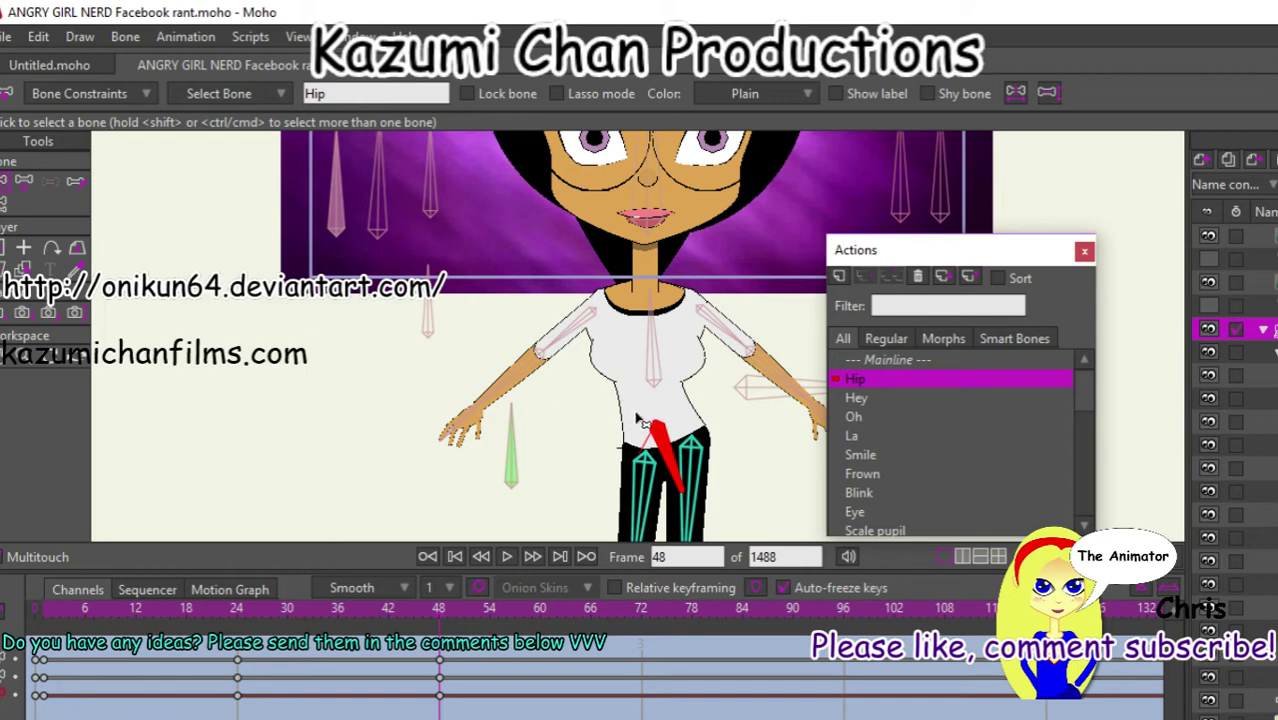
Step: Inspect both upper-leg bones in the Hip action by selecting each one and scrubbing the timeline to frame 47
click(644, 468)
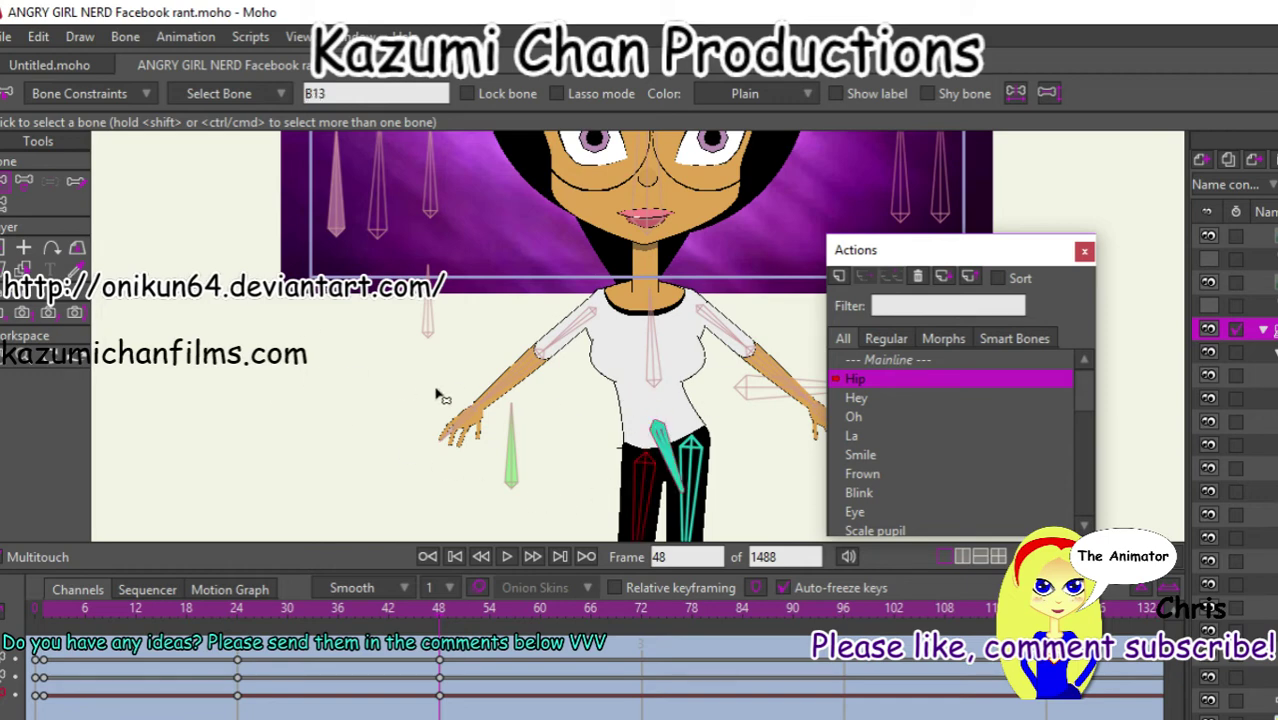
click(697, 467)
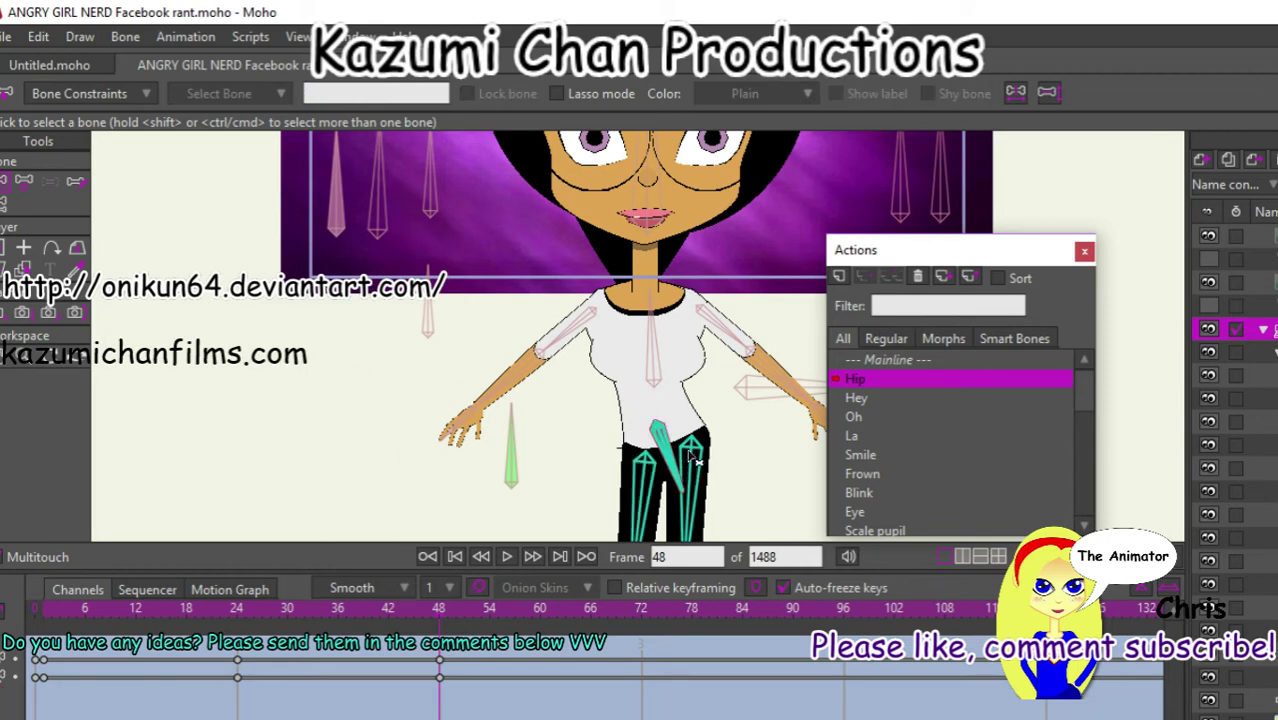
click(690, 455)
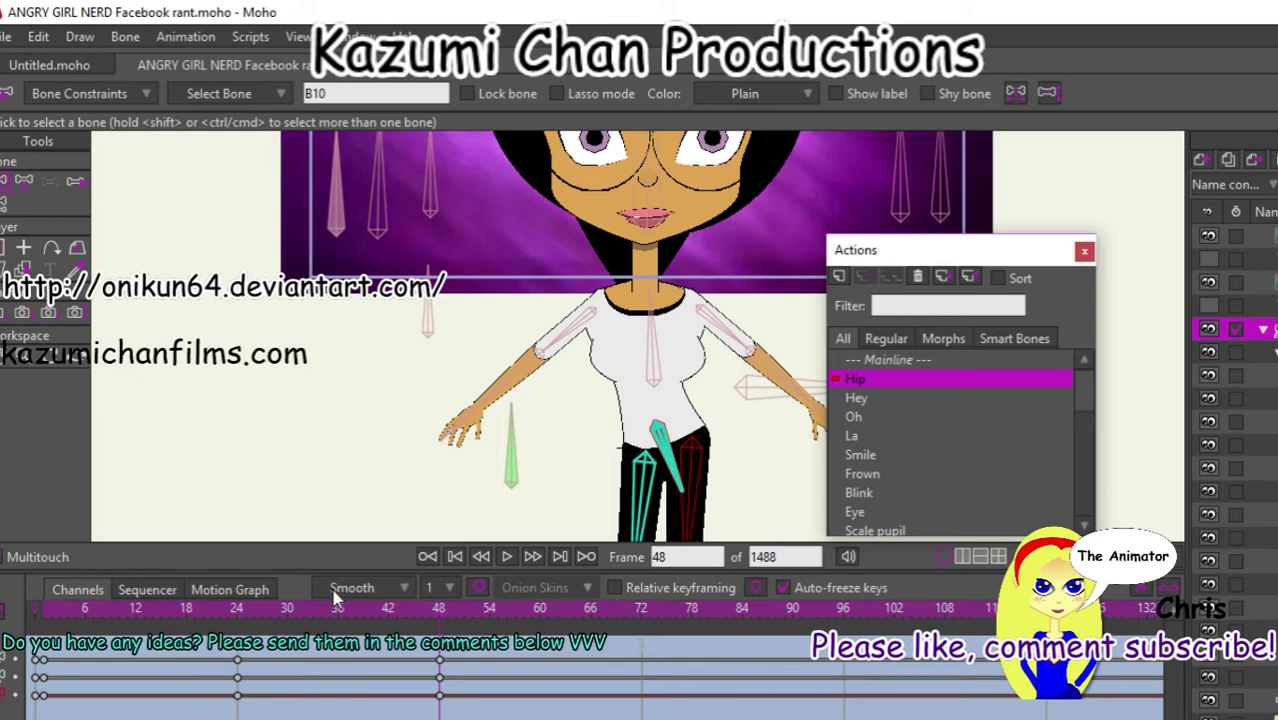
drag(368, 606, 432, 655)
Step: Select the Body layer and inspect the shirt's shape at frames 1, 24 and 48 of the Hip action
click(1234, 512)
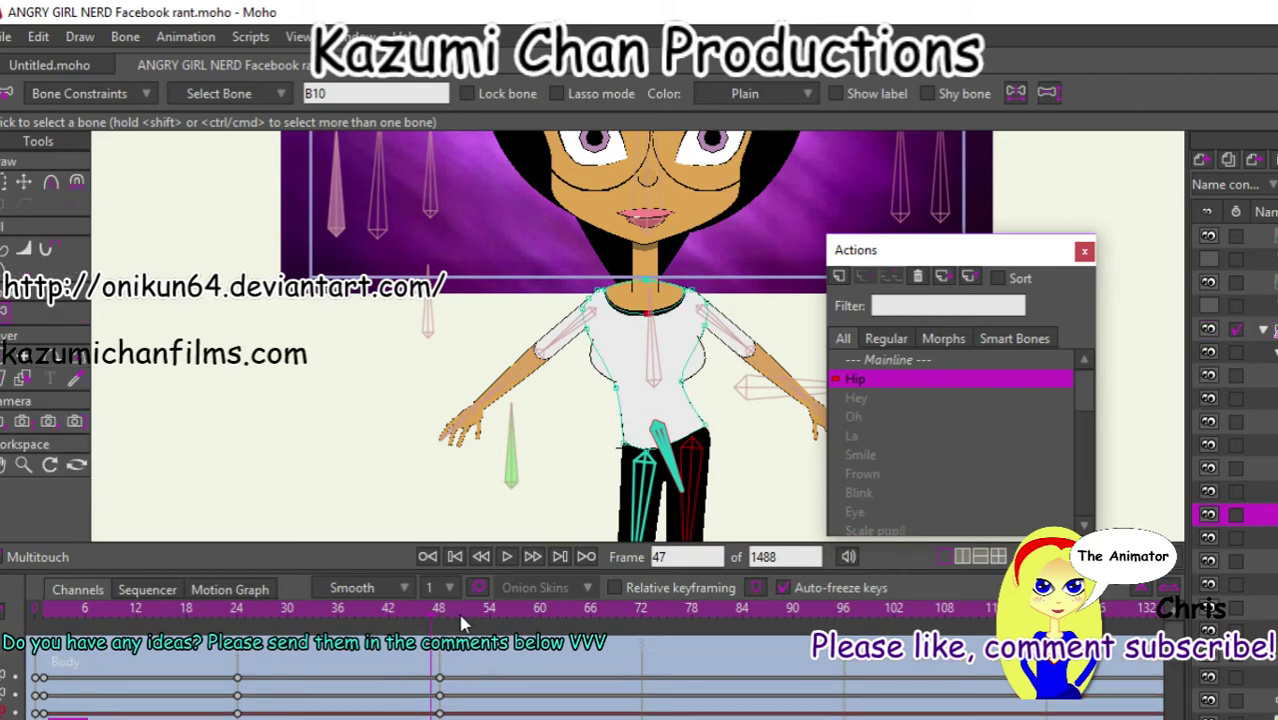
drag(430, 610, 42, 711)
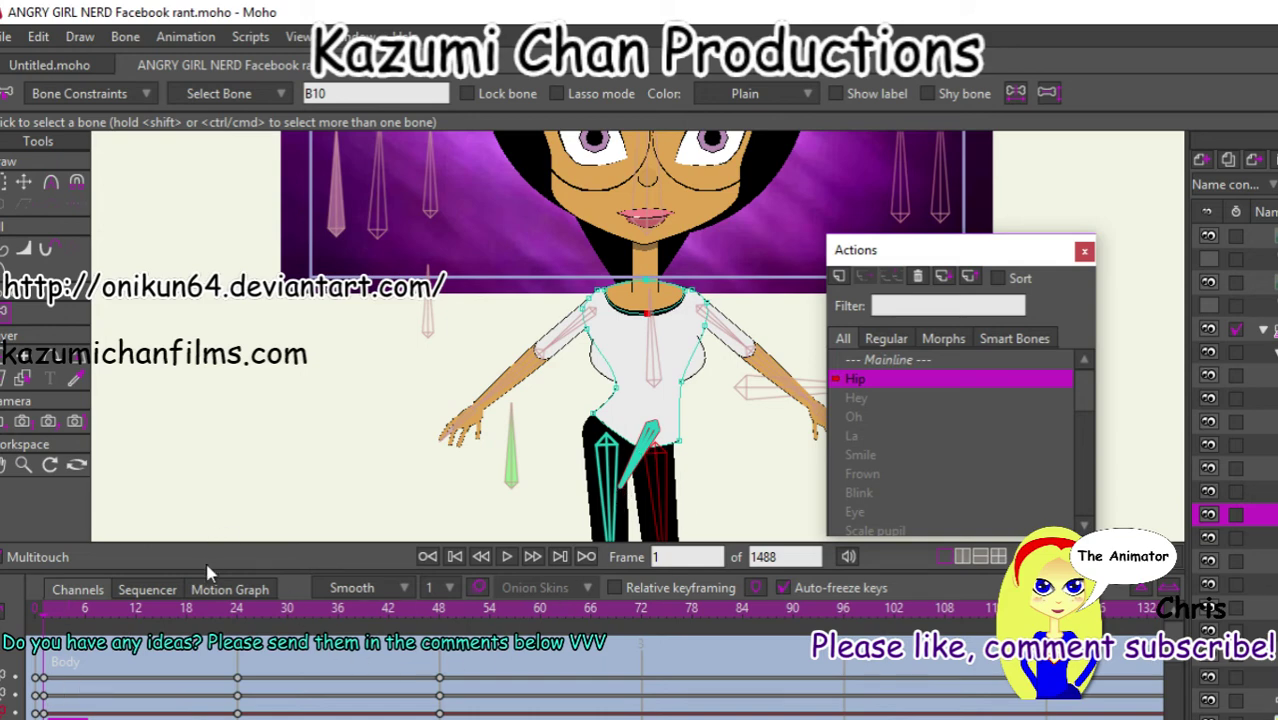
click(236, 612)
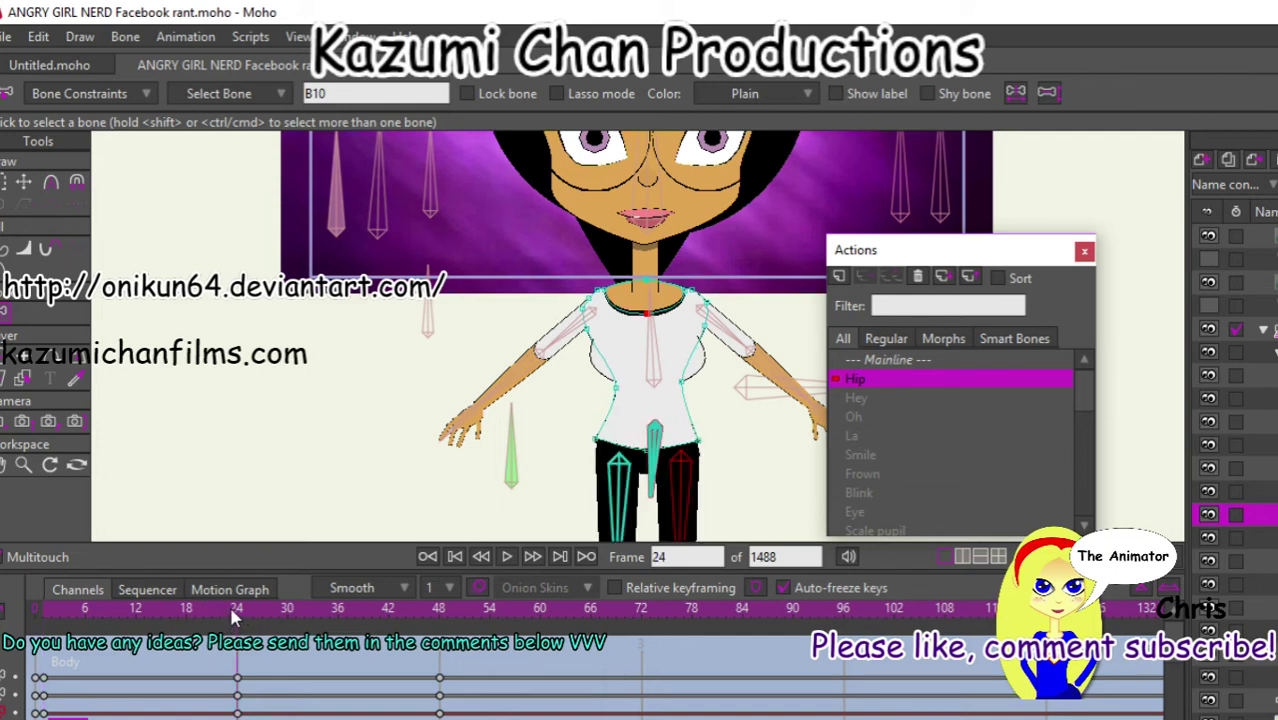
click(440, 610)
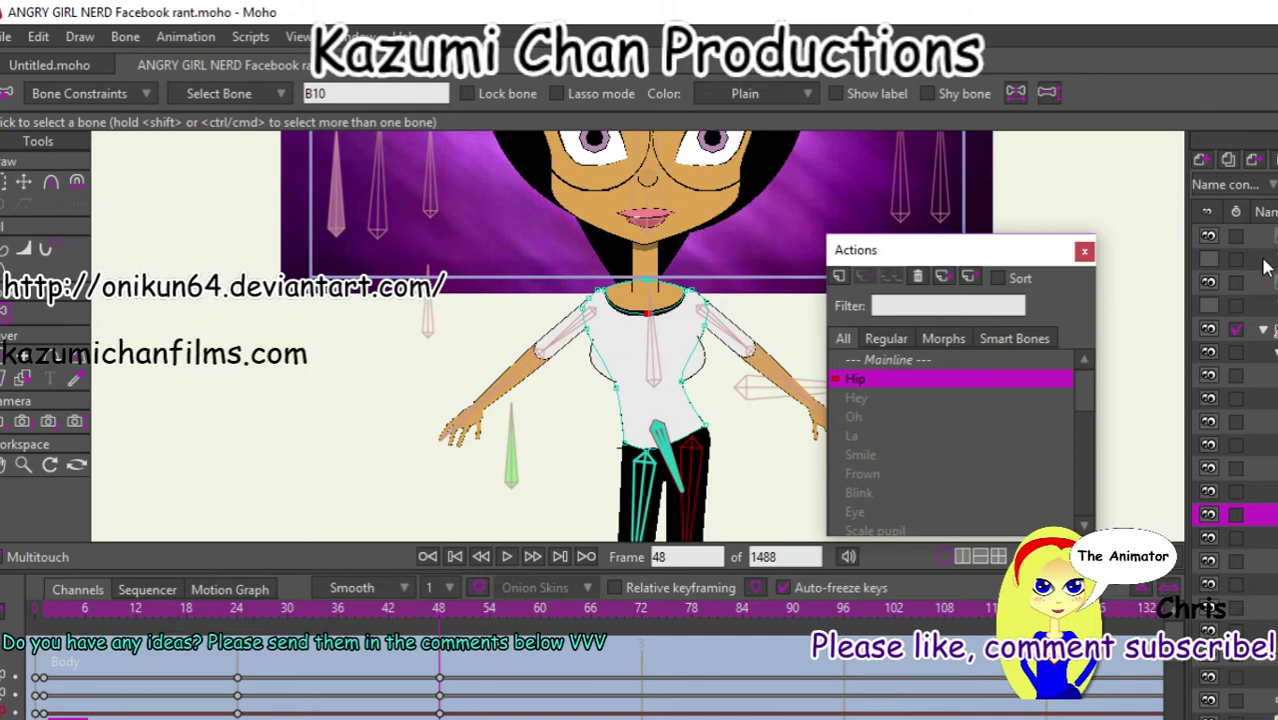
Step: Return to the Mainline timeline and preview the animation, stopping playback at frame 106
click(880, 360)
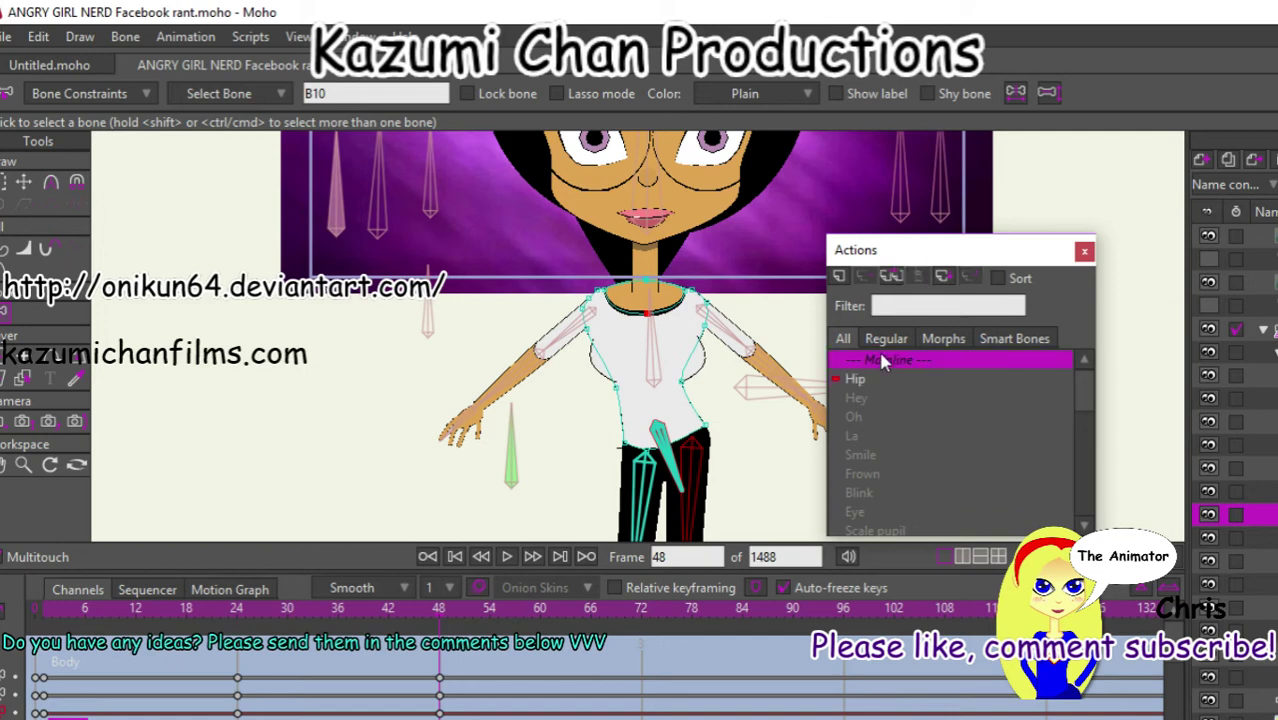
double_click(867, 362)
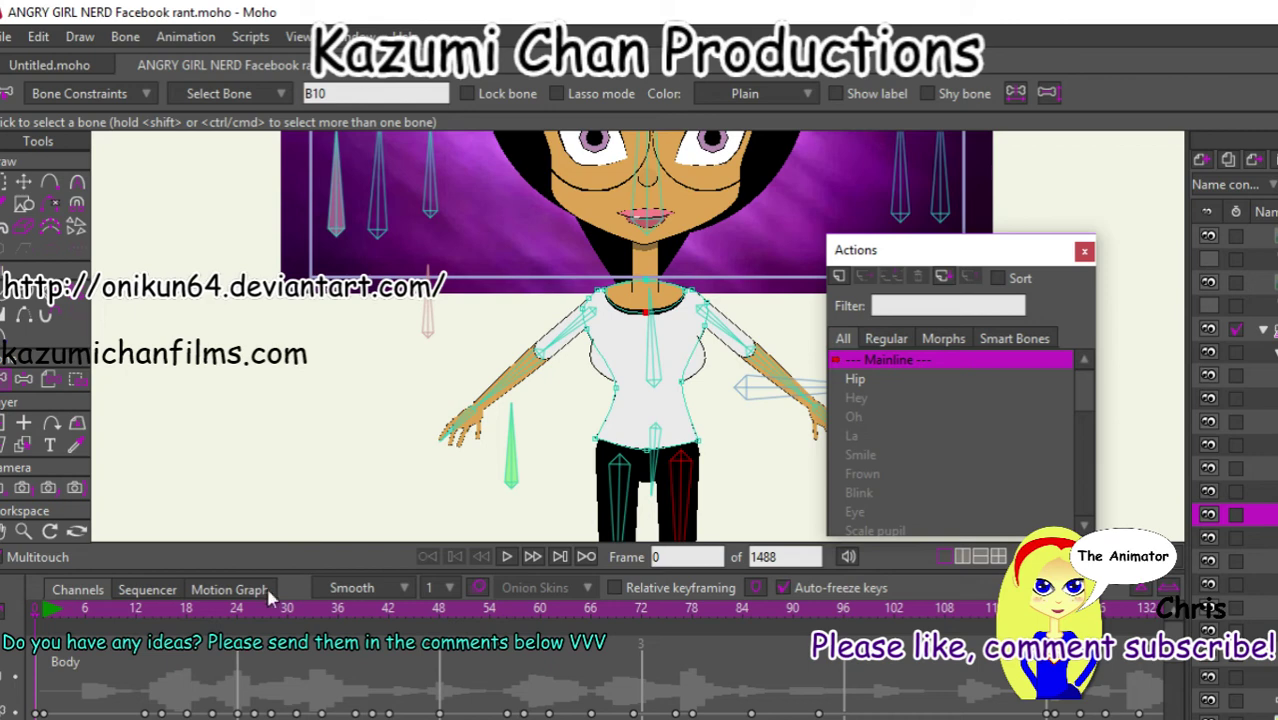
click(507, 552)
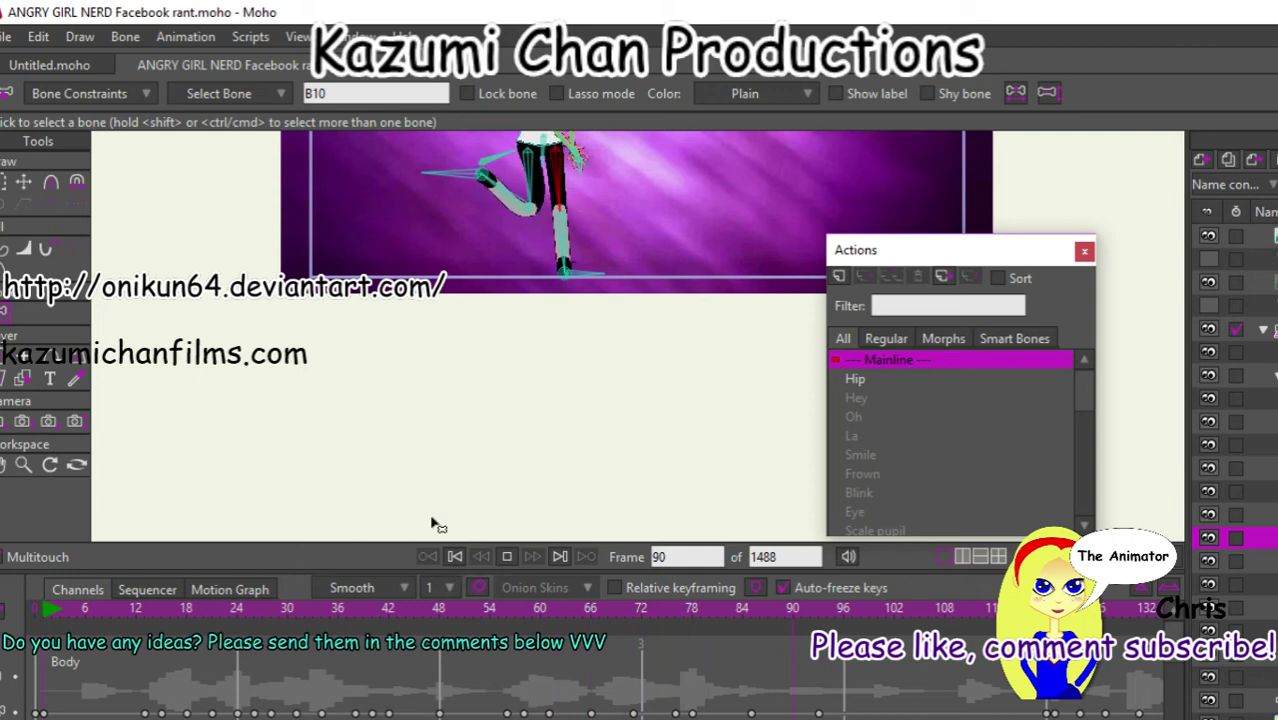
key(space)
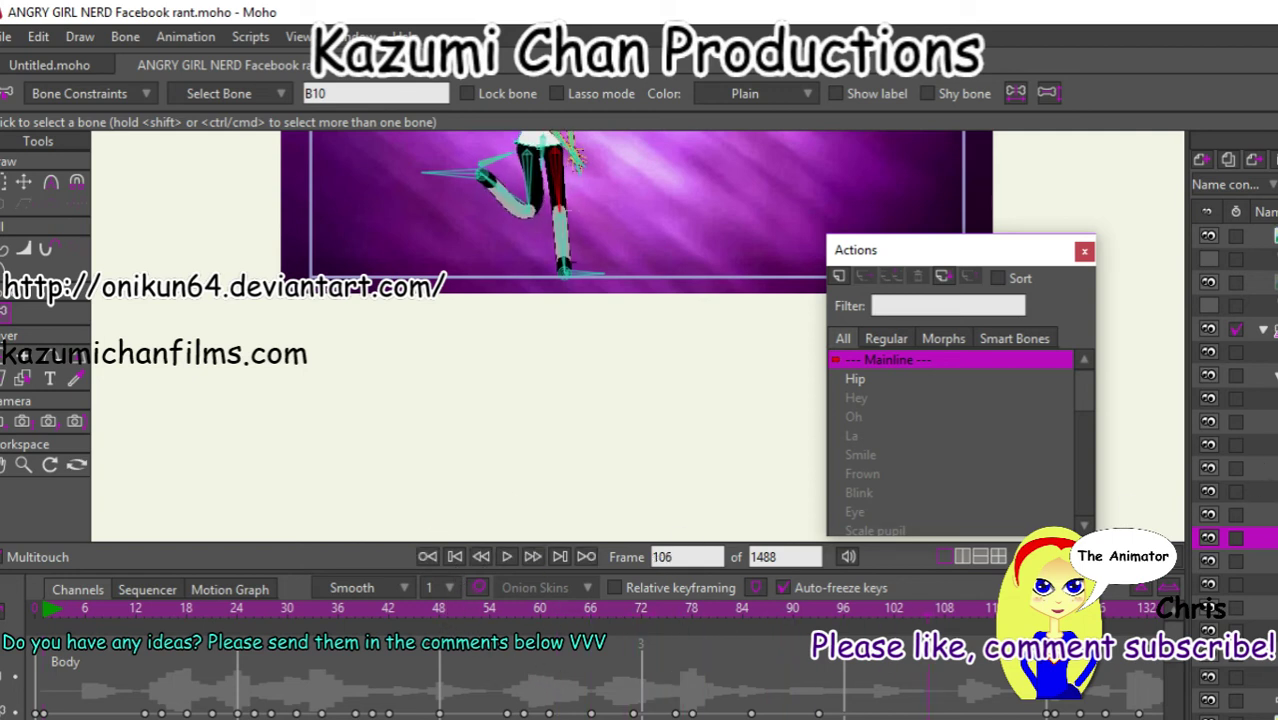
Step: Reselect the character's bone layer and swing the Hip bone toward the bent leg at frame 106
click(1240, 375)
click(1240, 329)
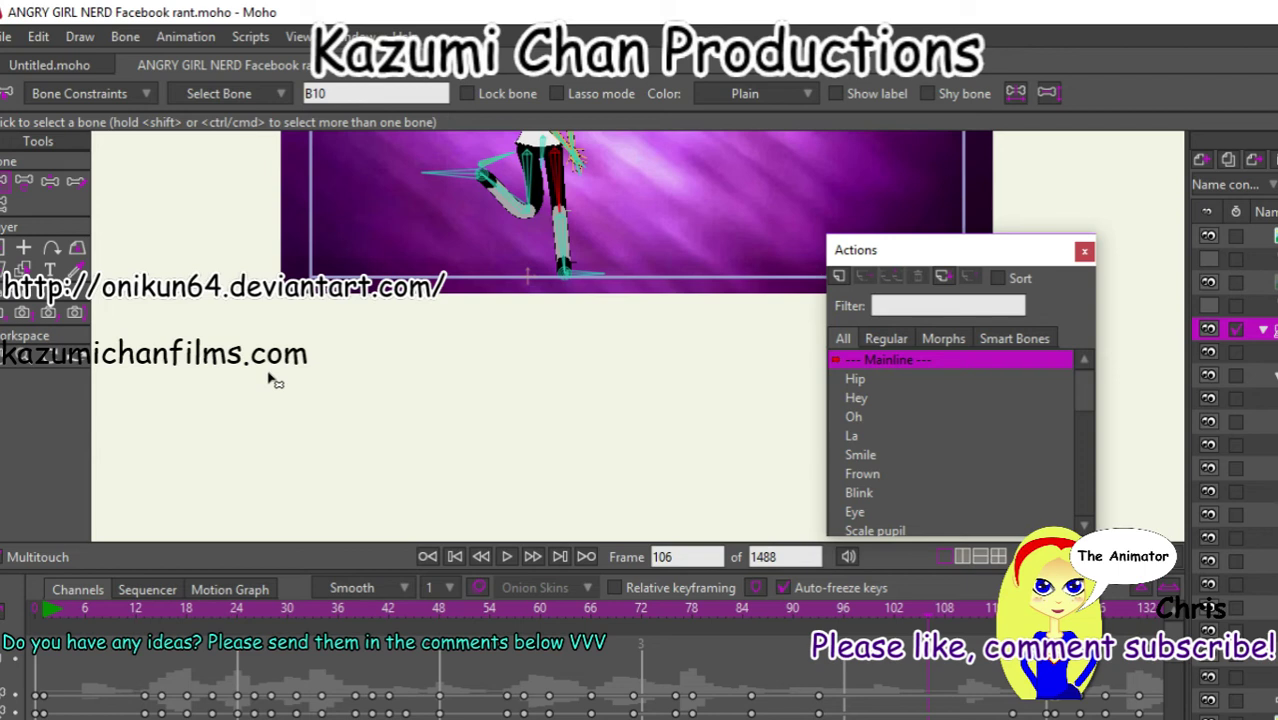
key(ctrl+r)
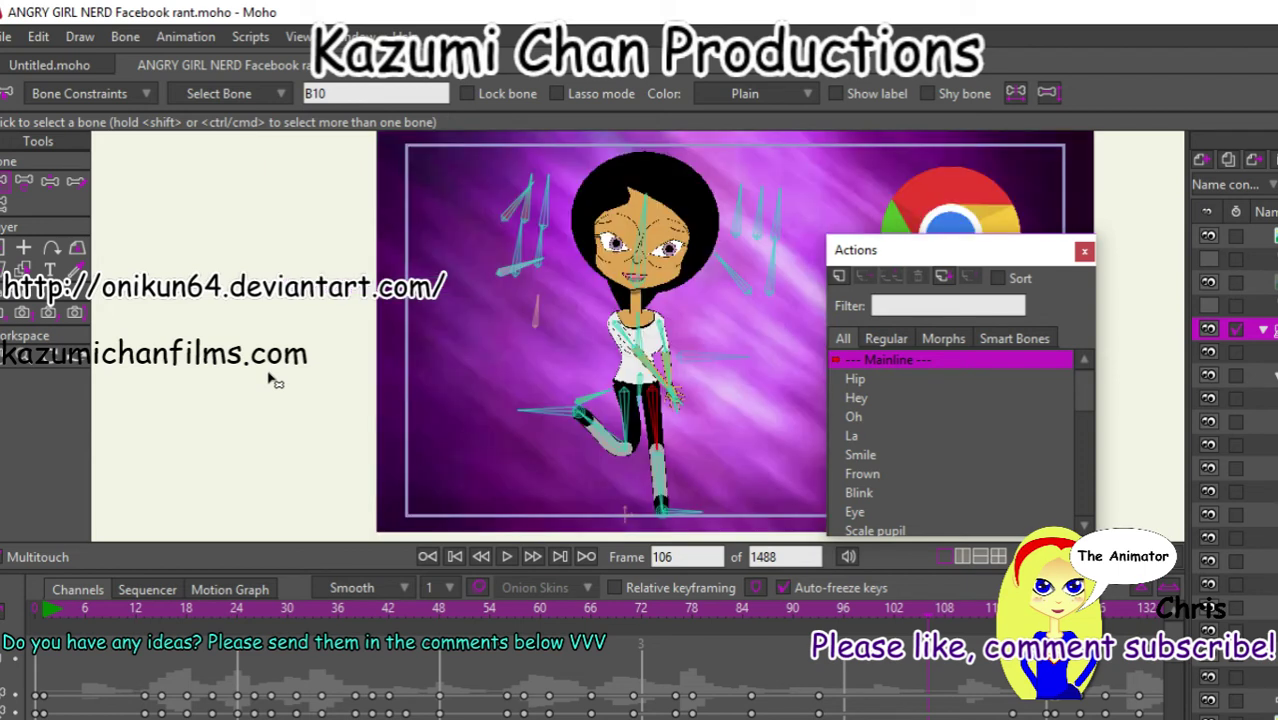
click(50, 186)
drag(648, 400, 632, 398)
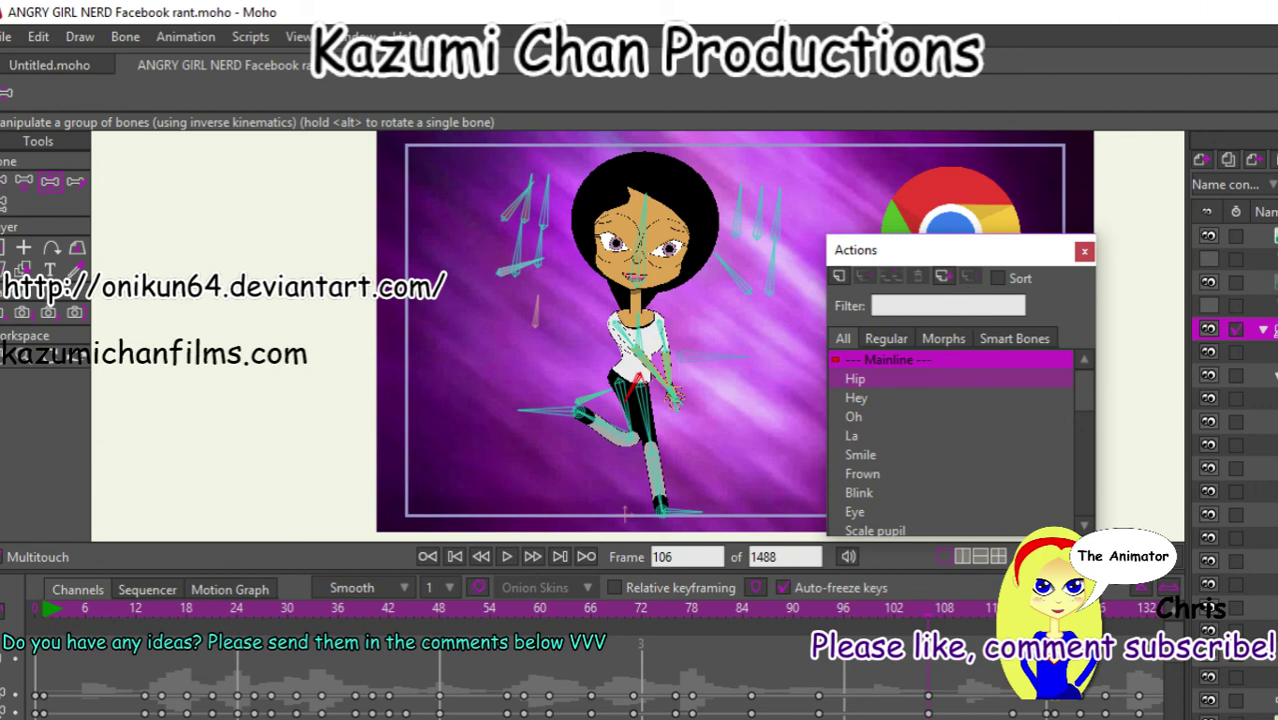
Step: Minimize all windows to the desktop and switch to Open Broadcaster Software
key(super+d)
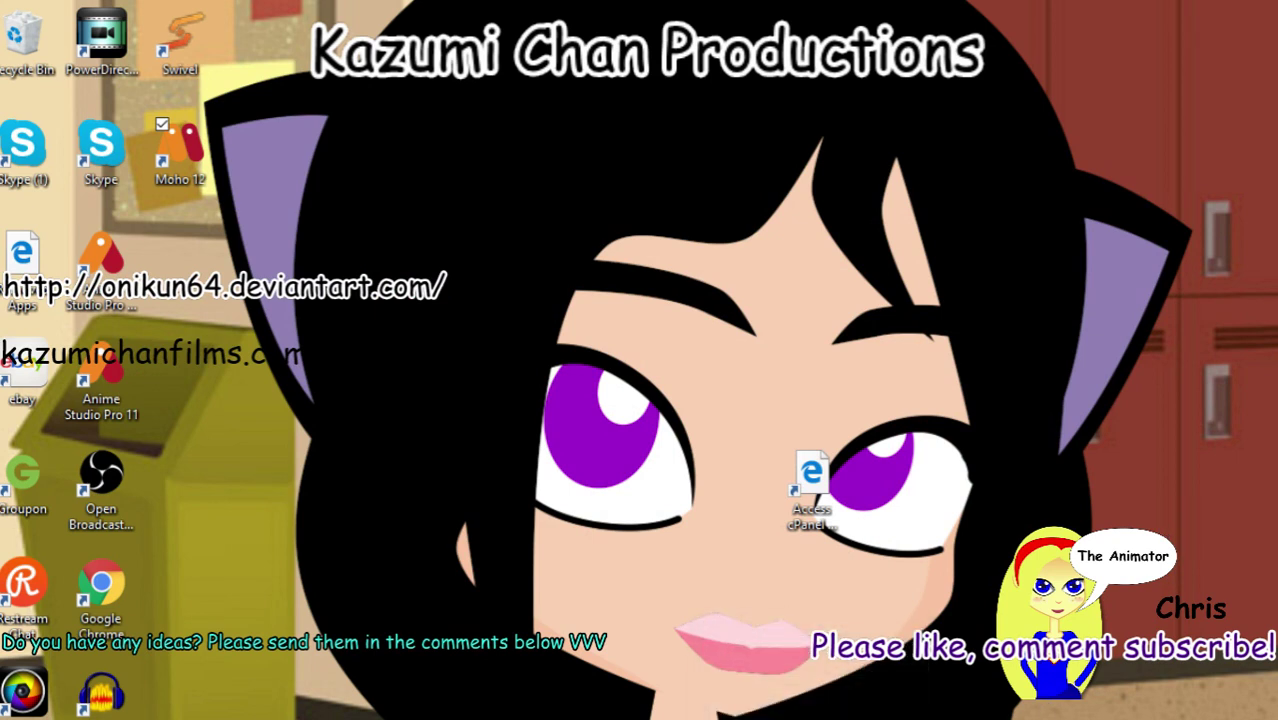
mouse_move(812, 718)
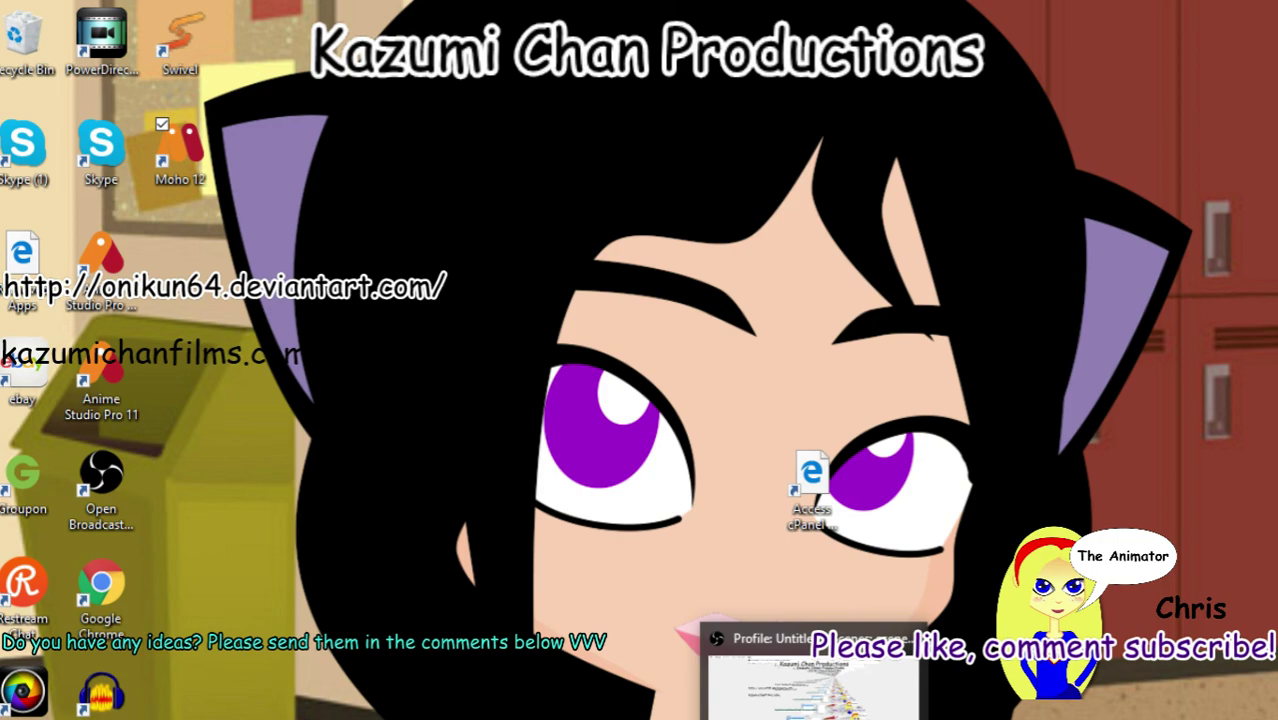
click(812, 690)
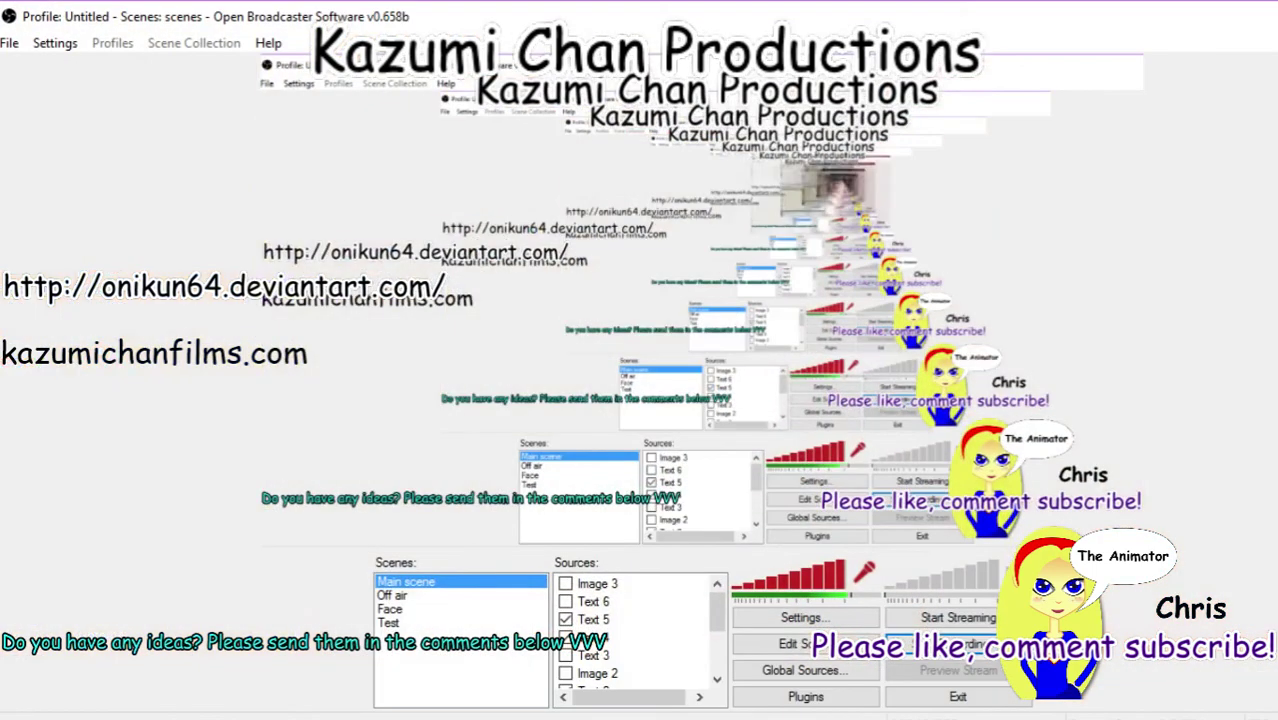